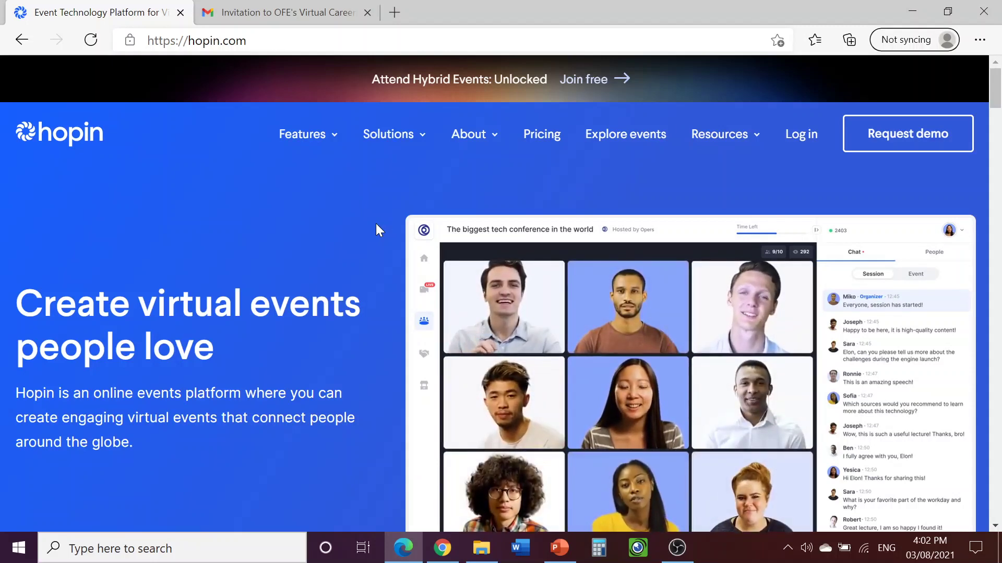
From the Gmail invitation email, follow the hopin.com link to the career fair's event page
{"action": "left_click", "coordinate": [305, 15]}
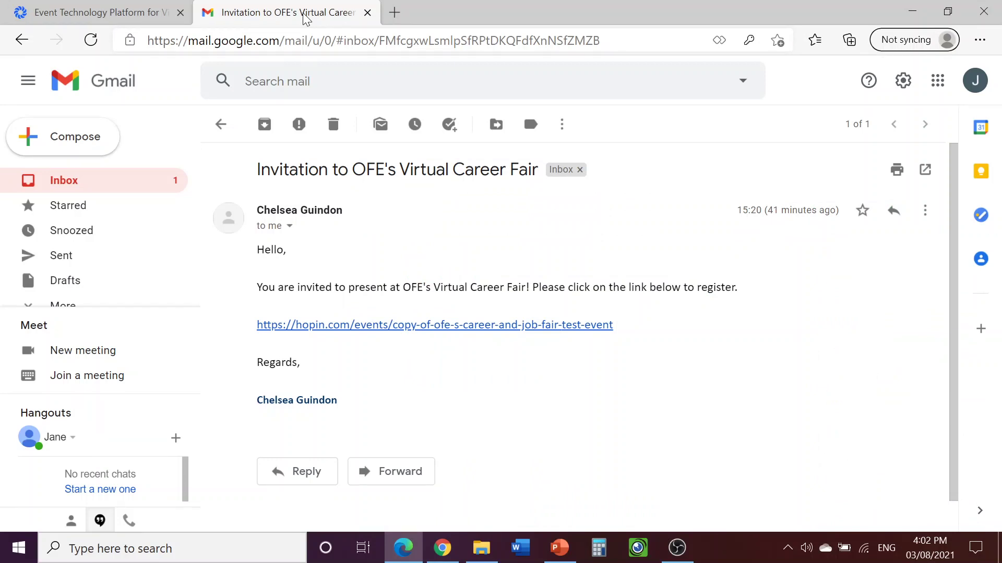
{"action": "left_click", "coordinate": [504, 328]}
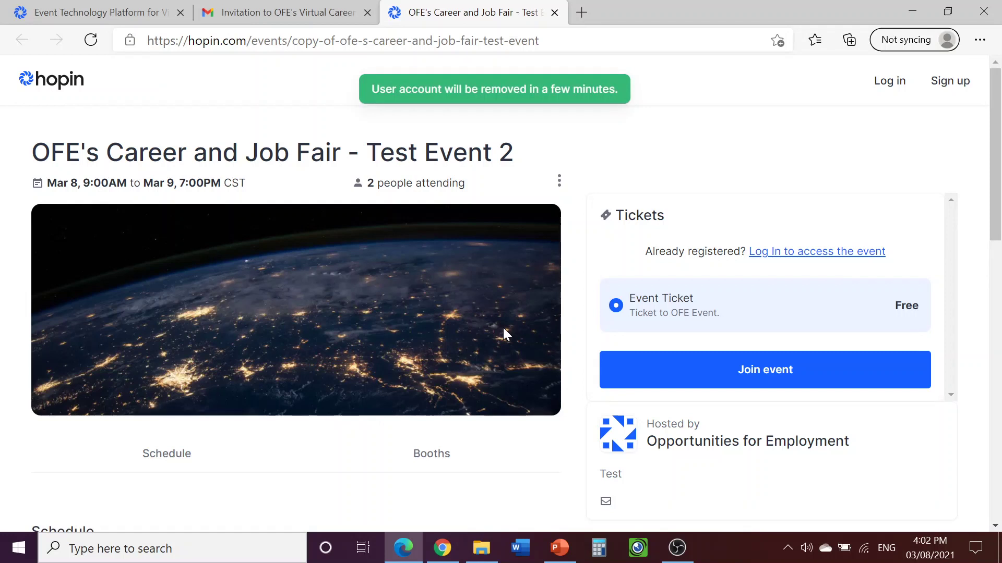
Start a new Hopin sign-up and enter the first name, last name and email address
{"action": "left_click", "coordinate": [953, 91]}
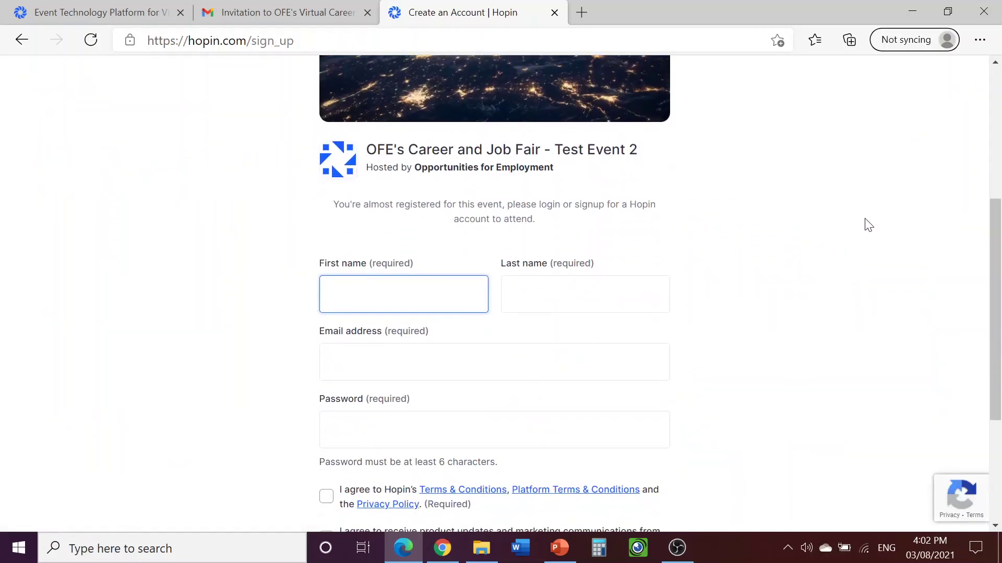
{"action": "left_click", "coordinate": [846, 229]}
{"action": "scroll", "coordinate": [846, 229], "scroll_direction": "down", "scroll_amount": 2}
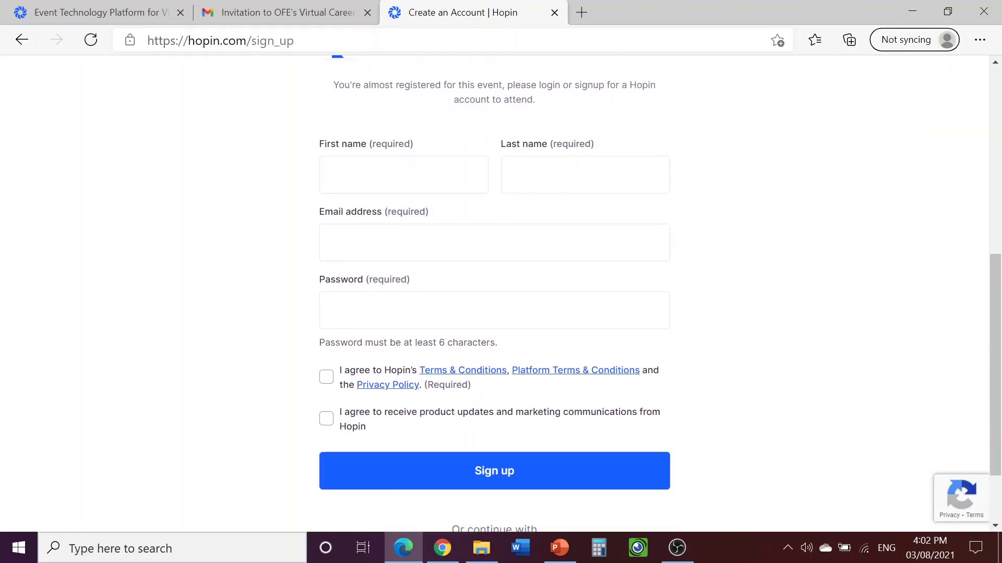
{"action": "left_click", "coordinate": [403, 174]}
{"action": "type", "text": "11111"}
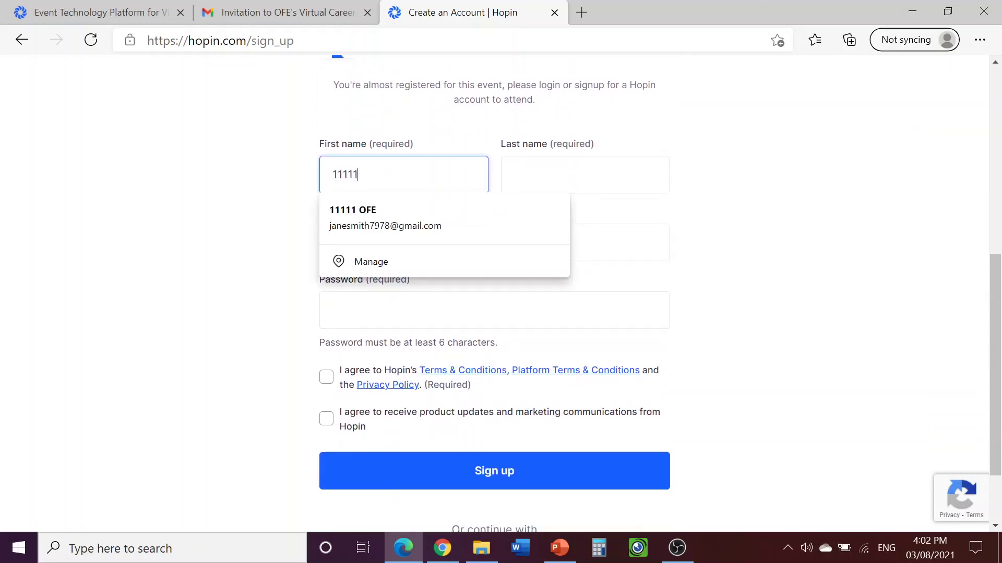
{"action": "left_click", "coordinate": [585, 175]}
{"action": "type", "text": "OFE"}
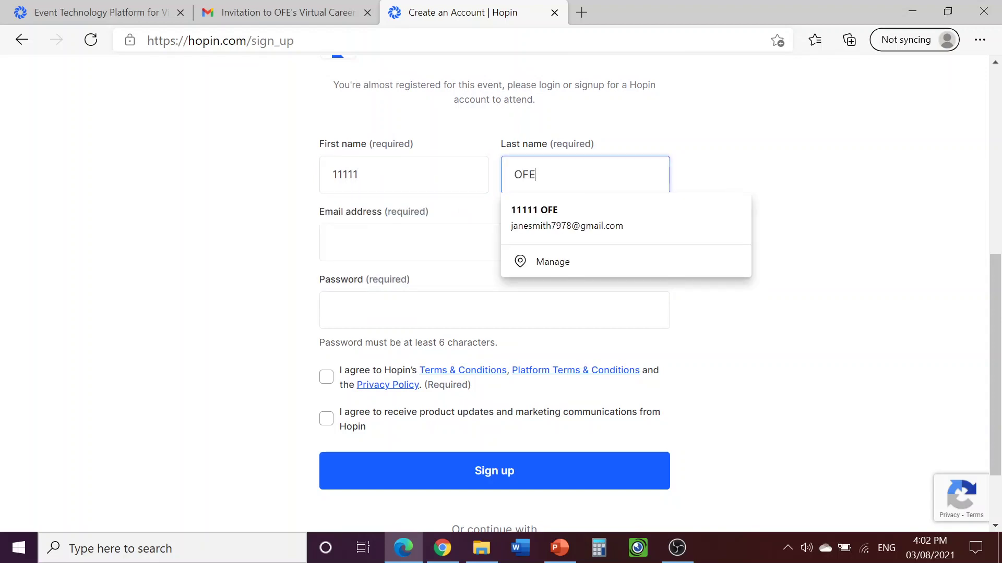
{"action": "left_click", "coordinate": [494, 242]}
Enter the account password, accept the terms and privacy policy, and create the account
{"action": "left_click", "coordinate": [706, 262]}
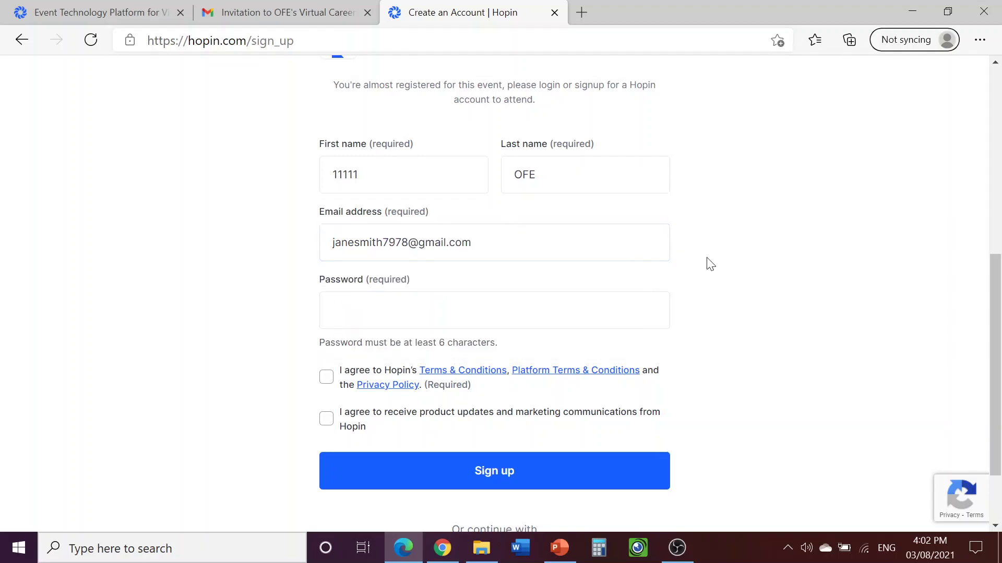
{"action": "scroll", "coordinate": [707, 261], "scroll_direction": "down", "scroll_amount": 2}
{"action": "key", "text": "Tab"}
{"action": "type", "text": "*********"}
{"action": "left_click", "coordinate": [709, 252]}
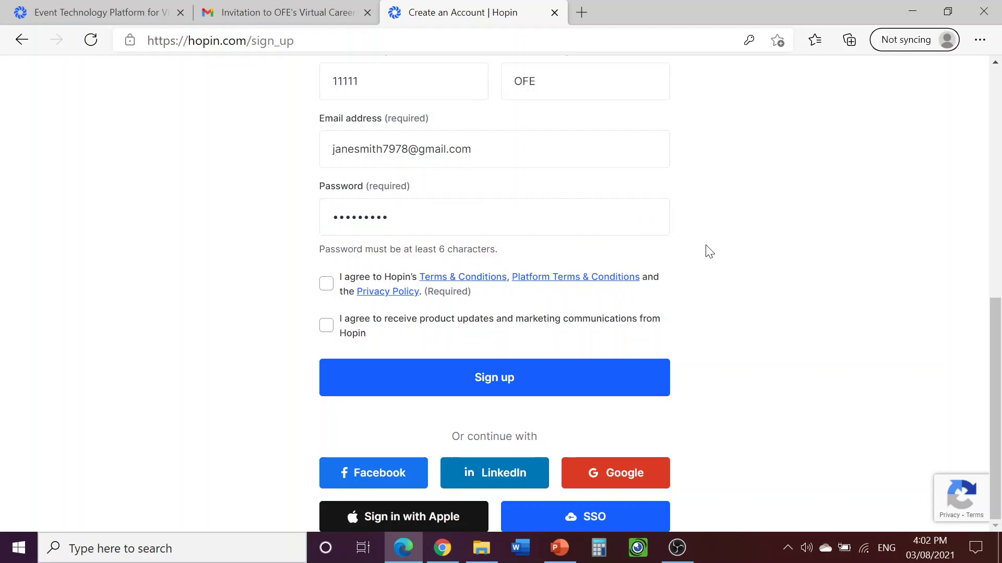
{"action": "left_click", "coordinate": [328, 286]}
{"action": "left_click", "coordinate": [464, 385]}
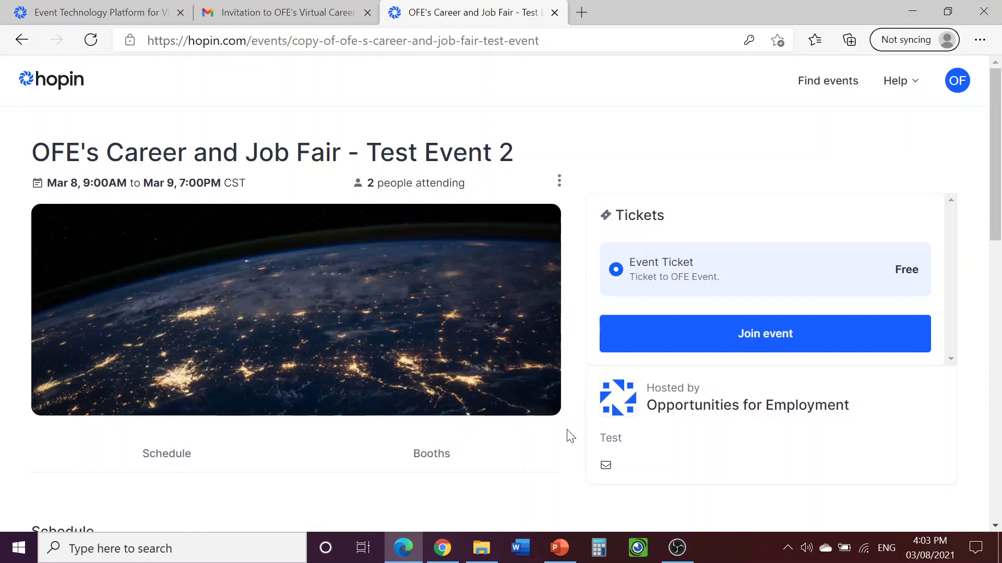
Return to the Chrome window with the event page and enter the live career fair
{"action": "left_click", "coordinate": [443, 552]}
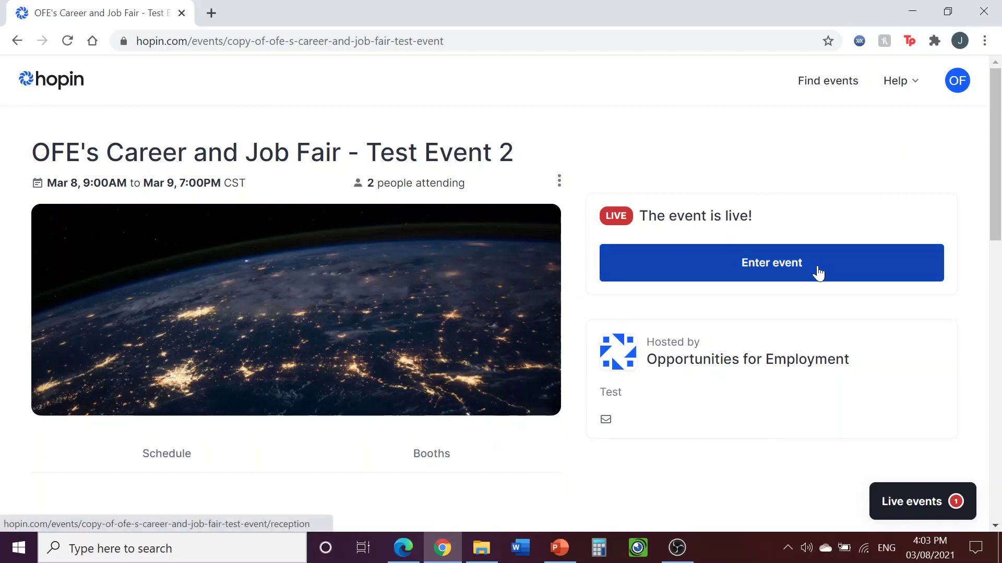
{"action": "left_click", "coordinate": [818, 274]}
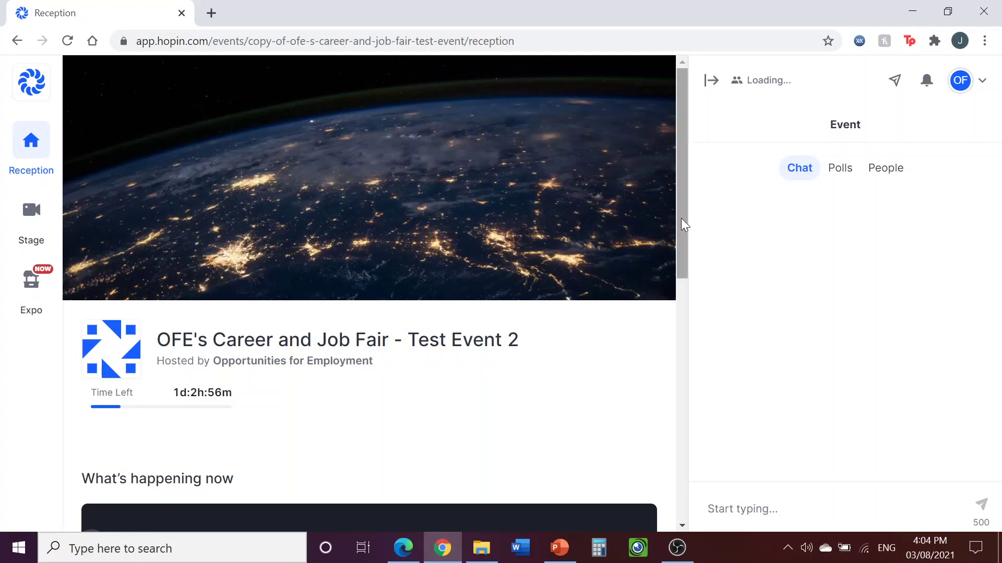
Scroll the Reception page down to the March 08 schedule listing the Employer #1 and Employer #2 booths
{"action": "scroll", "coordinate": [685, 227], "scroll_direction": "down", "scroll_amount": 1}
{"action": "left_click_drag", "start_coordinate": [685, 227], "coordinate": [712, 479]}
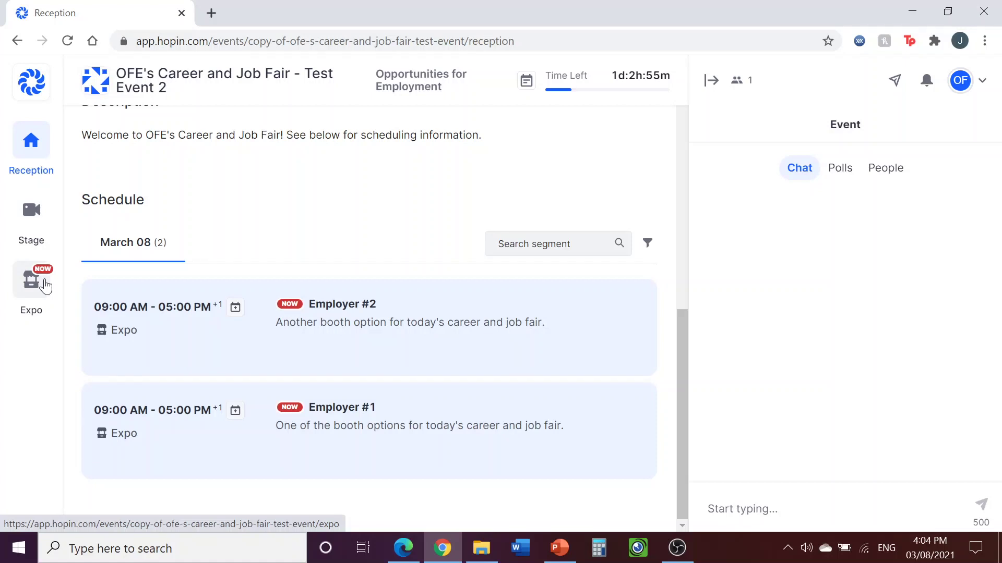
Go to the event's Stage from the left sidebar
{"action": "left_click", "coordinate": [41, 218]}
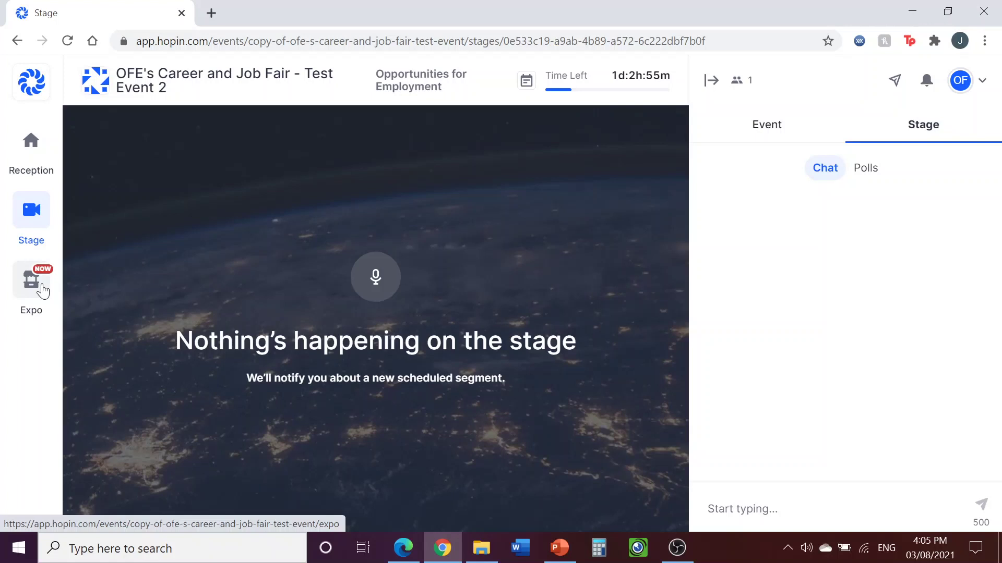
Go to the Expo area from the left sidebar to see the live booths
{"action": "left_click", "coordinate": [43, 291]}
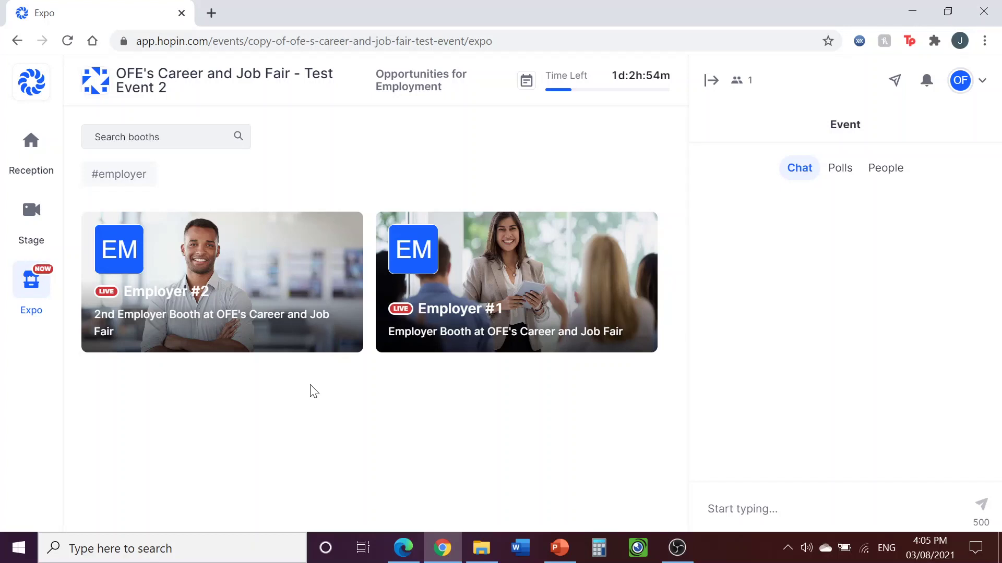
Enter the Employer #2 booth to bring up its Audio/Video Settings with webcam preview
{"action": "left_click", "coordinate": [252, 304]}
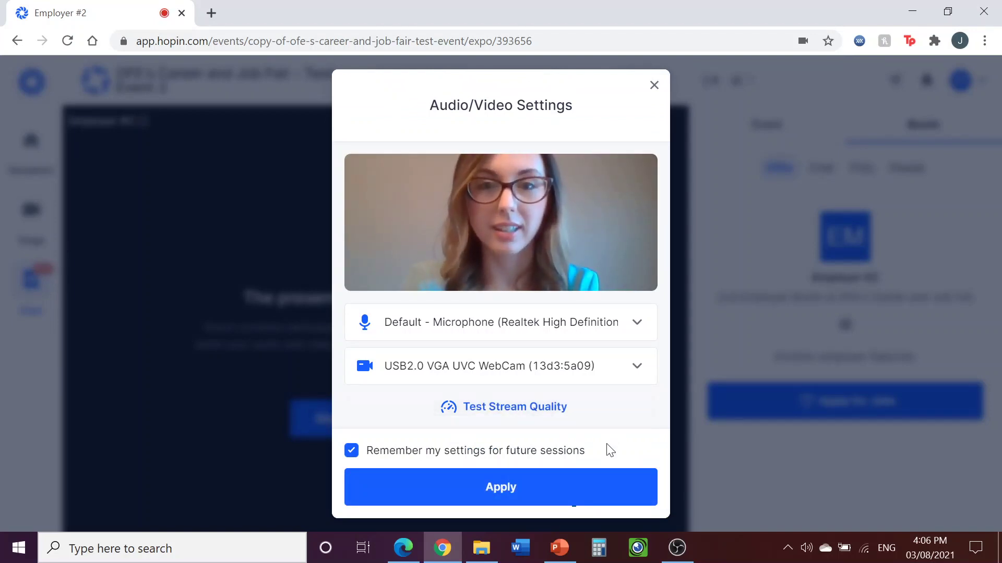
Join the Employer #2 booth session, test the camera and mic toggles, and leave the camera off with the mic on
{"action": "left_click", "coordinate": [556, 489]}
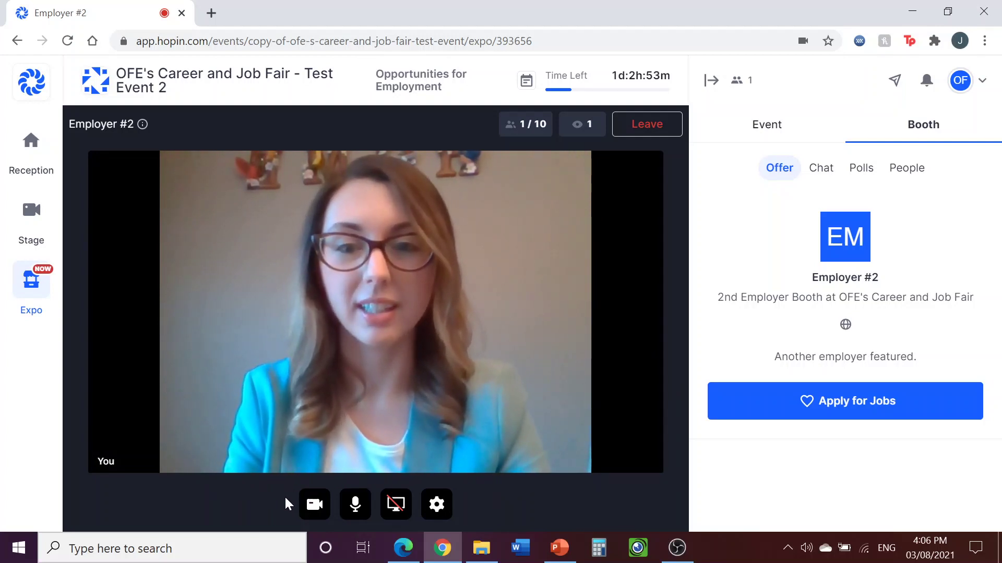
{"action": "left_click", "coordinate": [317, 506]}
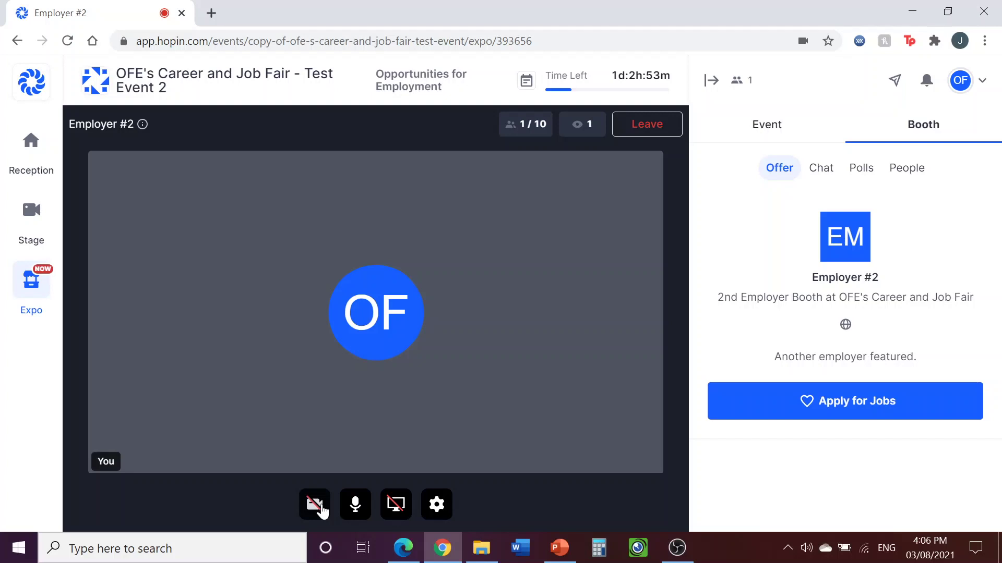
{"action": "left_click", "coordinate": [317, 506]}
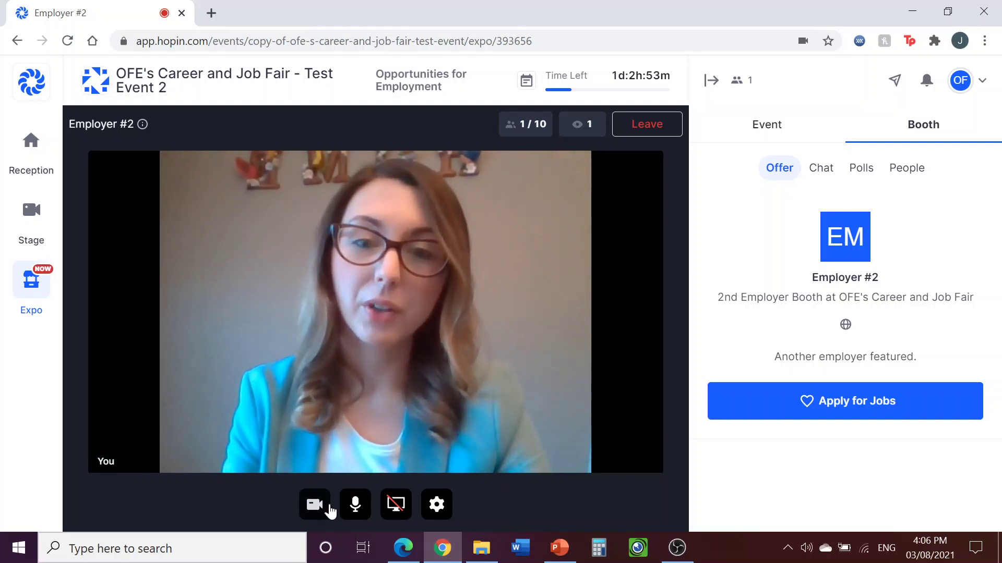
{"action": "left_click", "coordinate": [355, 505]}
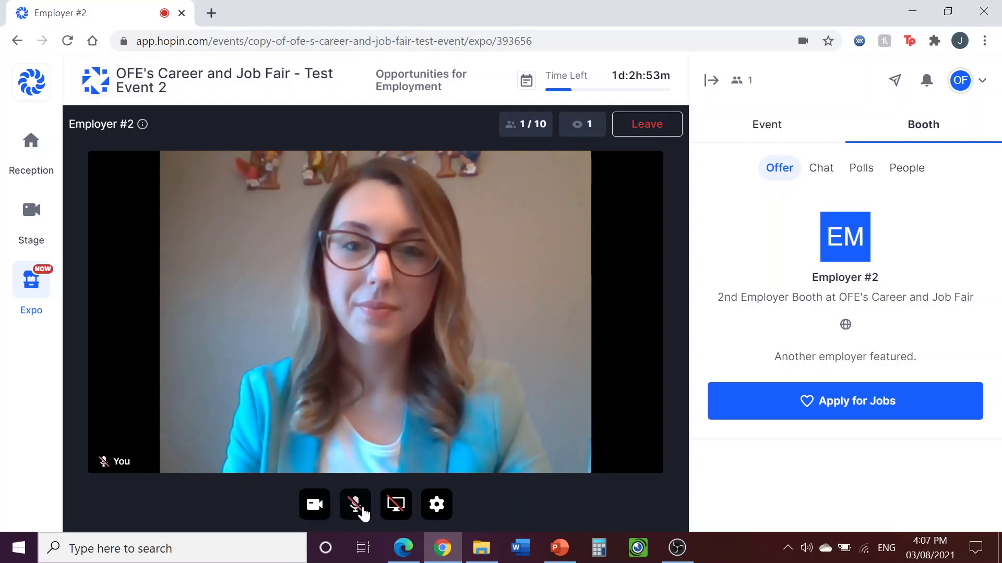
{"action": "left_click", "coordinate": [359, 507]}
{"action": "left_click", "coordinate": [320, 505]}
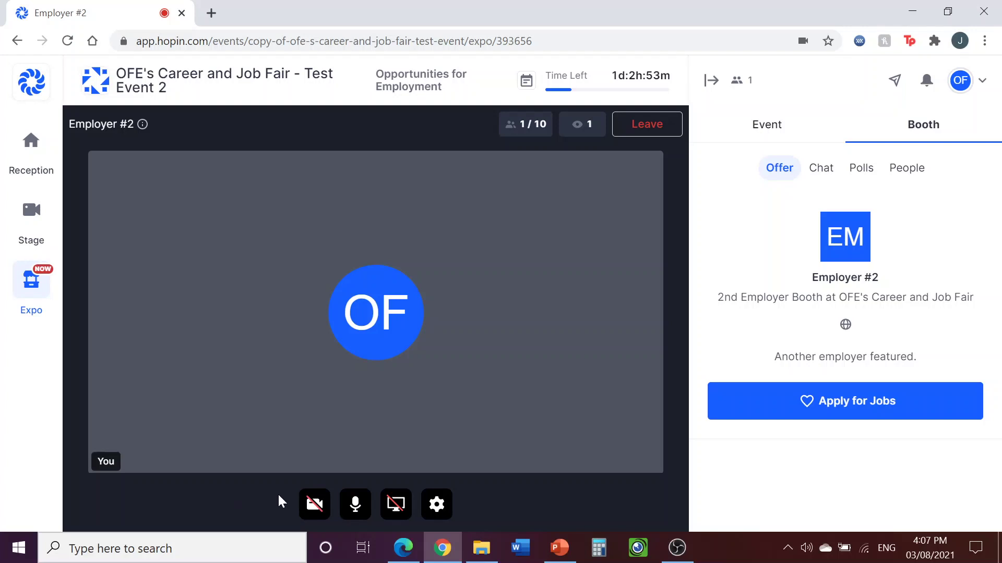
Share the PowerPoint Slide Show application window with the Employer #2 booth
{"action": "left_click", "coordinate": [395, 514]}
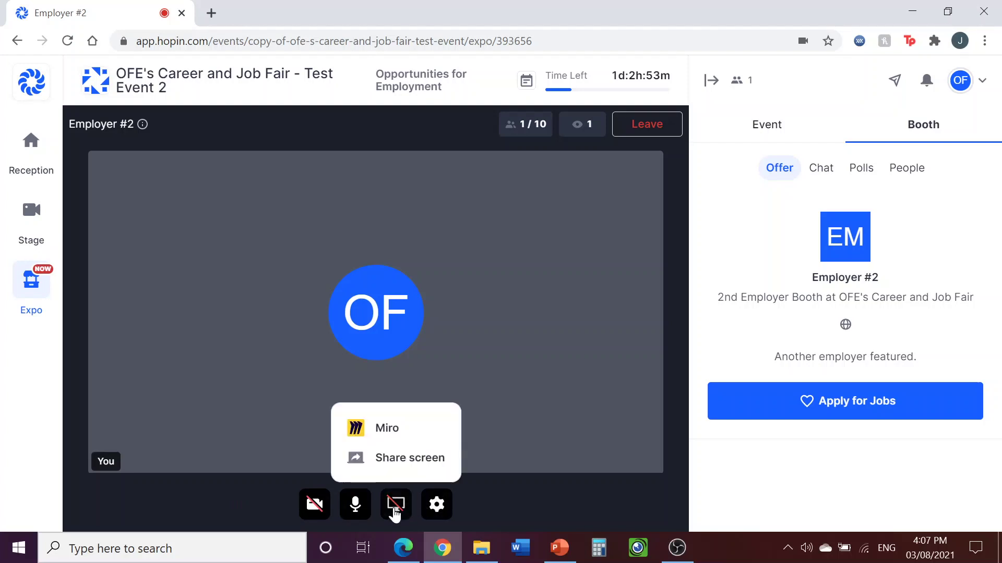
{"action": "left_click", "coordinate": [405, 462]}
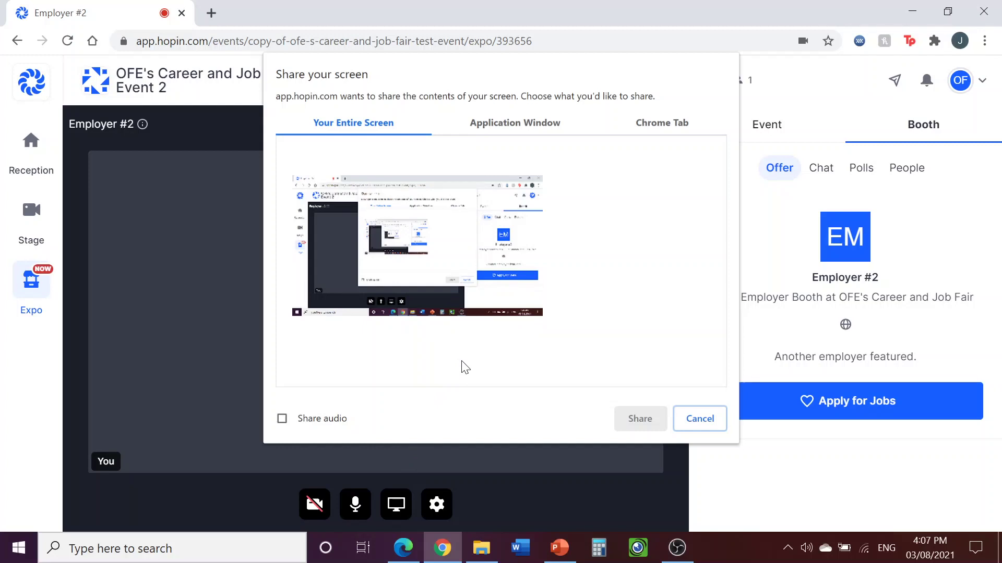
{"action": "left_click", "coordinate": [505, 130]}
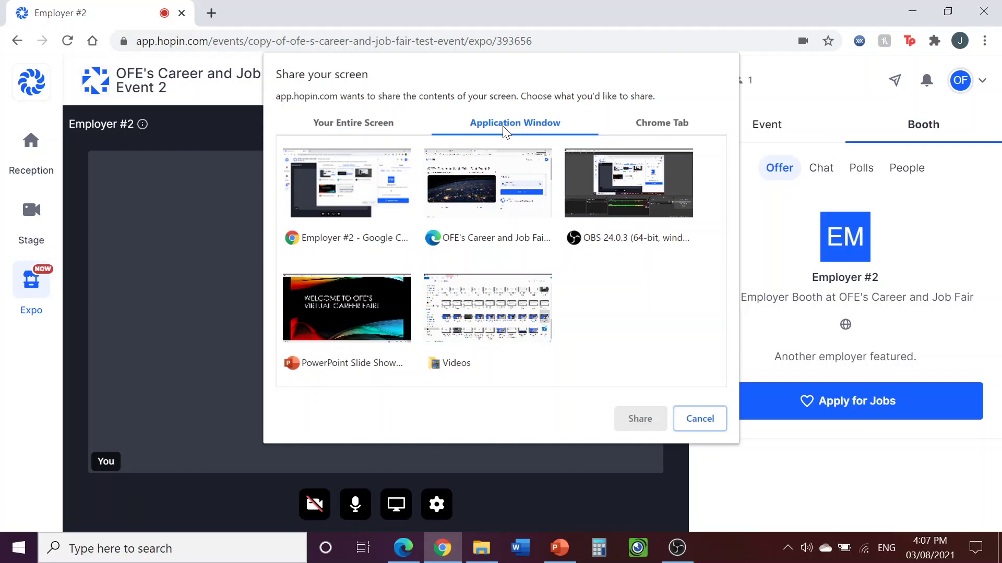
{"action": "left_click", "coordinate": [680, 129]}
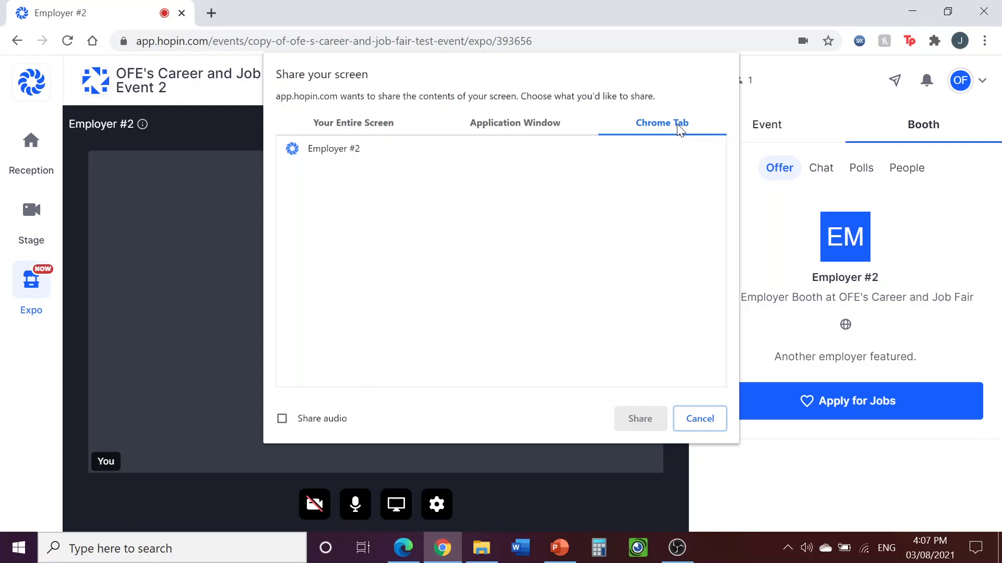
{"action": "left_click", "coordinate": [544, 129]}
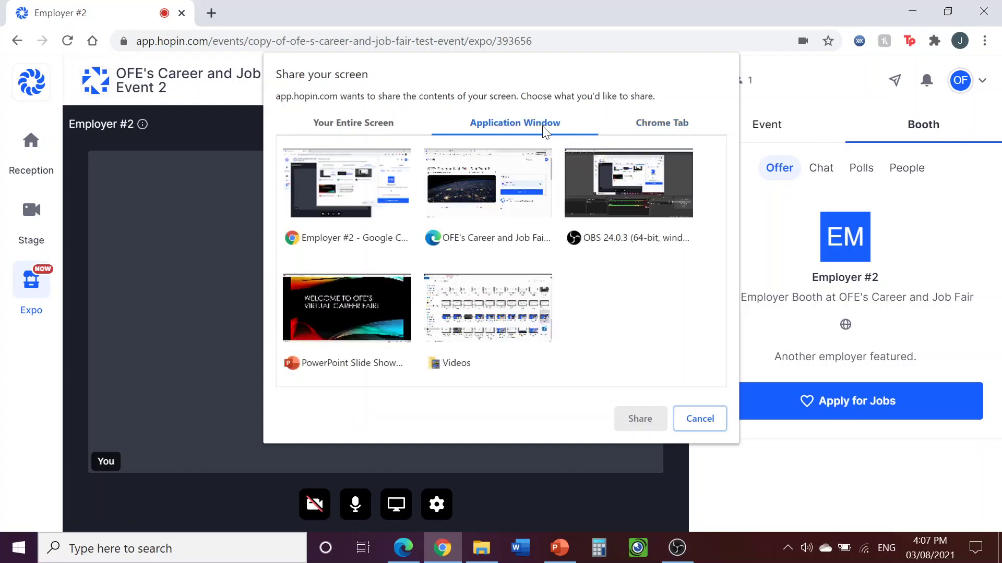
{"action": "left_click", "coordinate": [381, 307]}
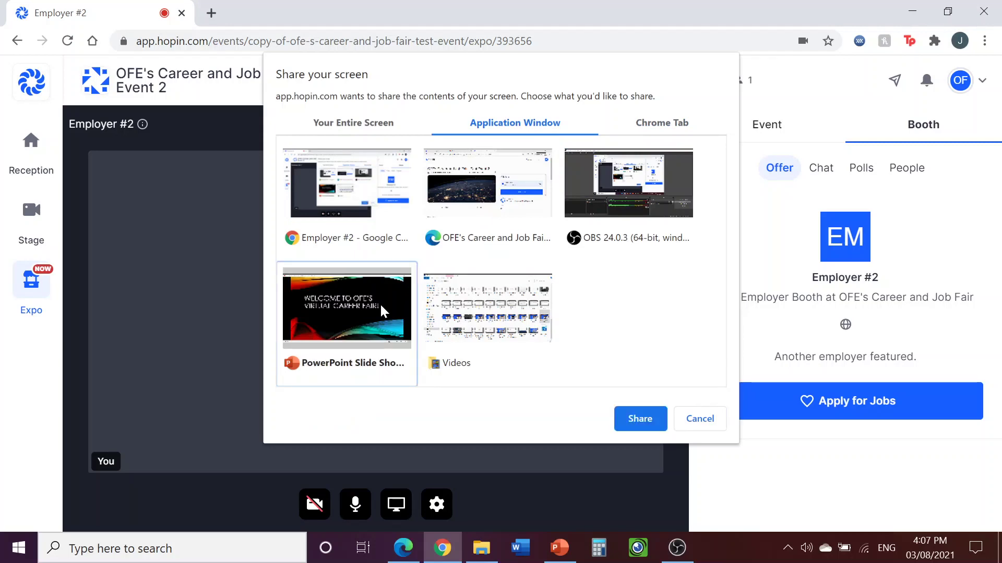
{"action": "left_click", "coordinate": [636, 421]}
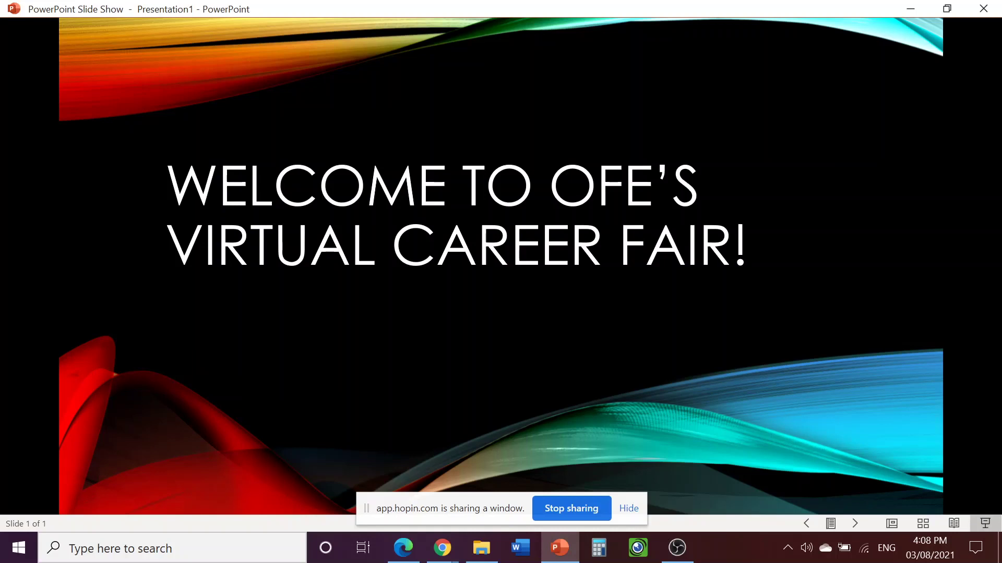
Stop sharing the PowerPoint slide show window after presenting the welcome slide
{"action": "left_click", "coordinate": [593, 516]}
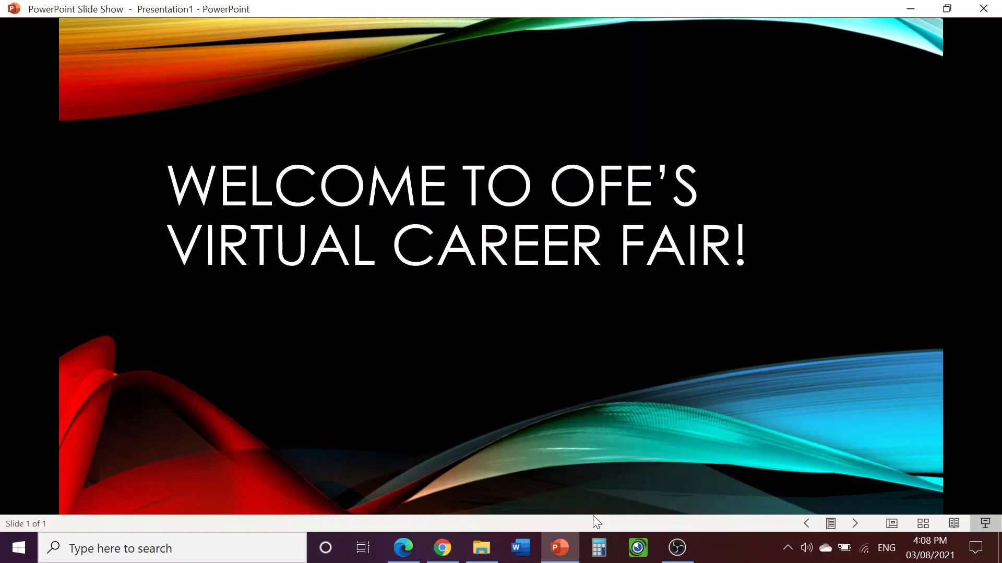
Return to the Employer #2 booth in Chrome and show its booth chat with the earlier 'Hello :)'
{"action": "left_click", "coordinate": [441, 557]}
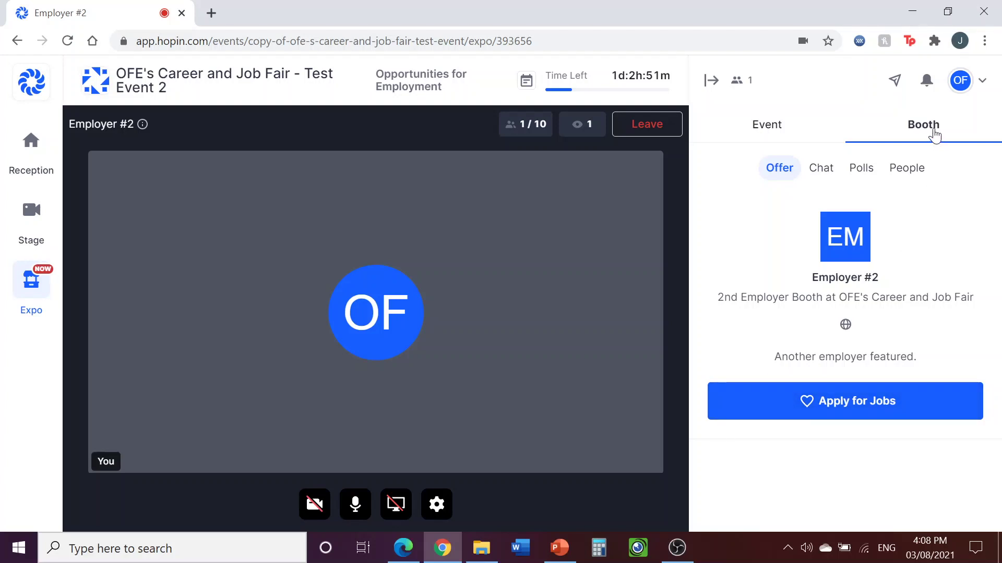
{"action": "left_click", "coordinate": [822, 172]}
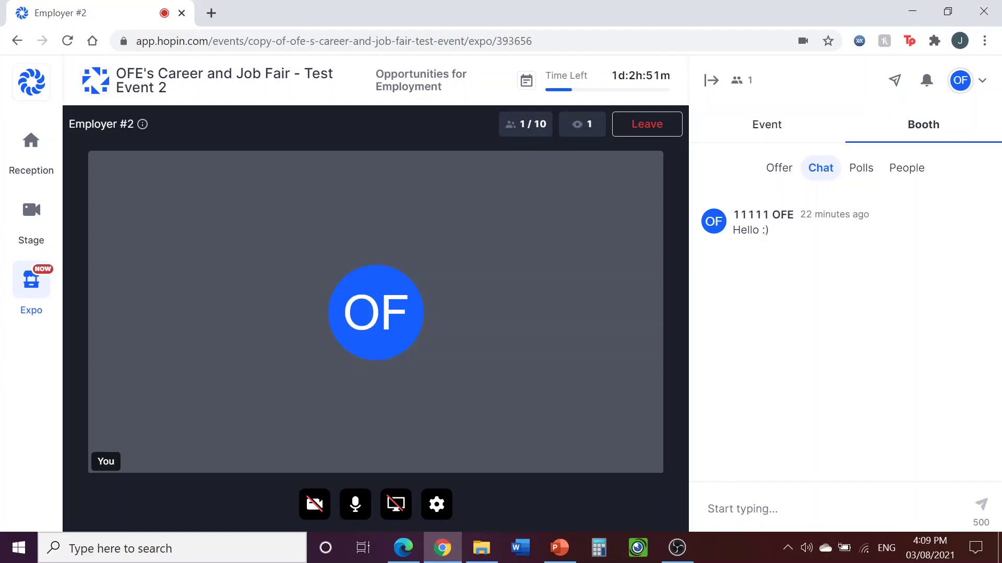
Send 'Welcome!' in the Employer #2 booth chat
{"action": "left_click", "coordinate": [709, 509]}
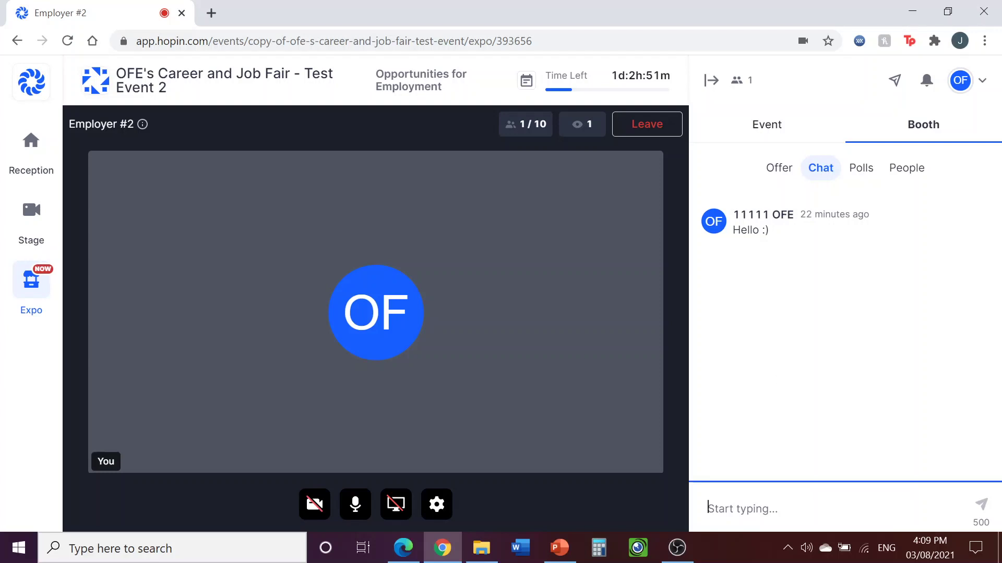
{"action": "type", "text": "Welcome!"}
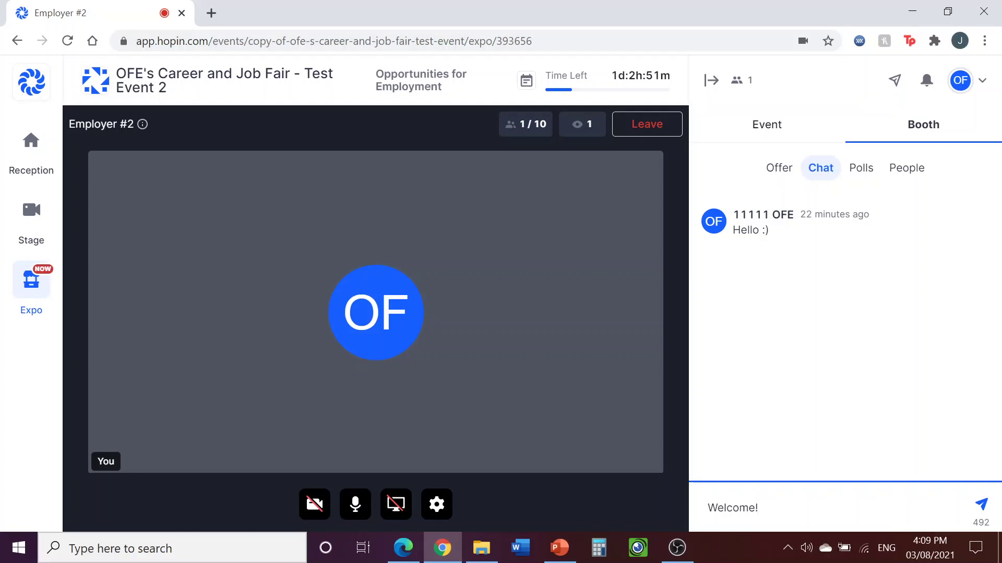
{"action": "key", "text": "Return"}
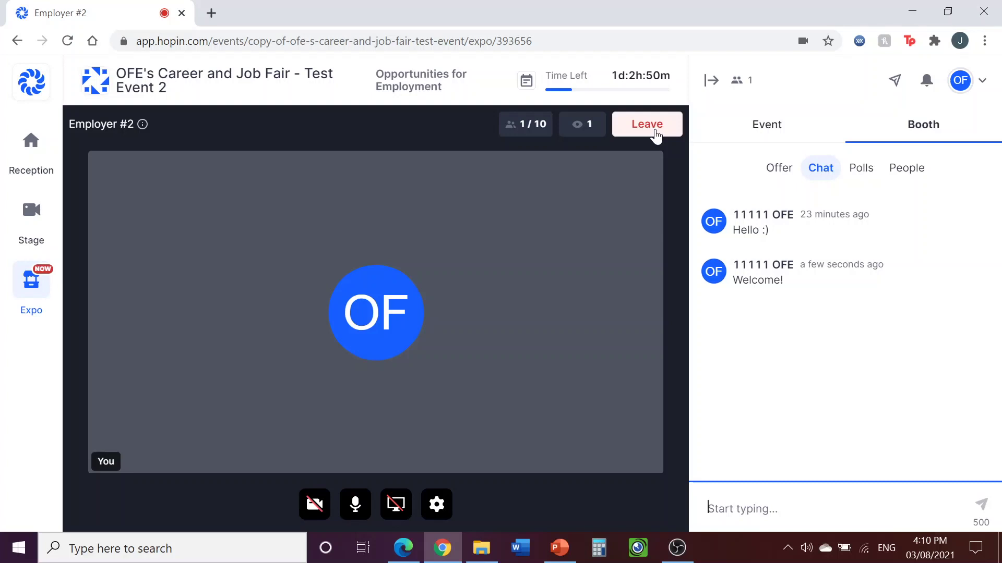
Leave the Employer #2 booth stage and confirm, returning to the 'presentation will start shortly' viewer screen
{"action": "left_click", "coordinate": [655, 134]}
{"action": "left_click", "coordinate": [628, 220]}
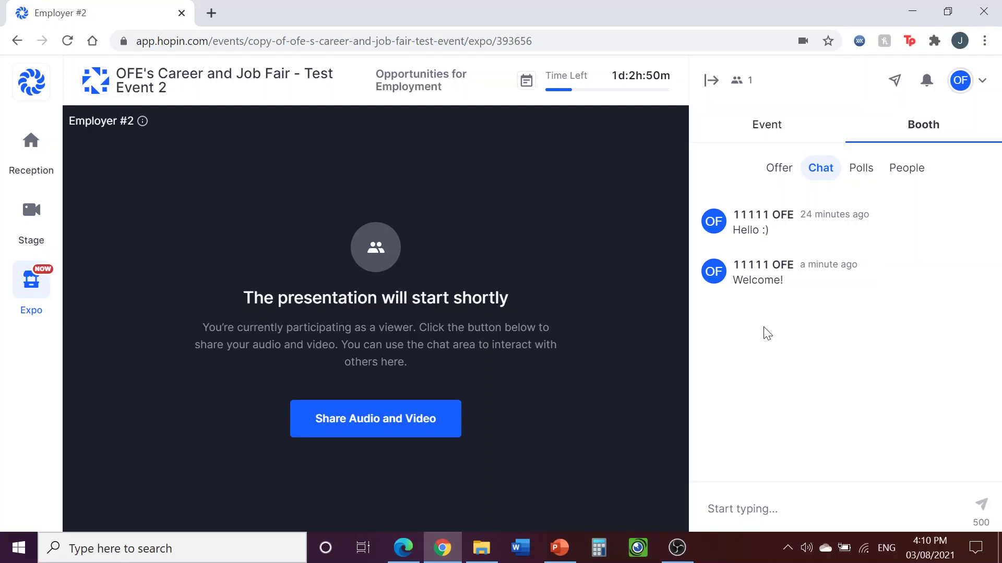
Show the booth's Offer panel with 'Another employer featured.' and Apply for Jobs
{"action": "left_click", "coordinate": [780, 176]}
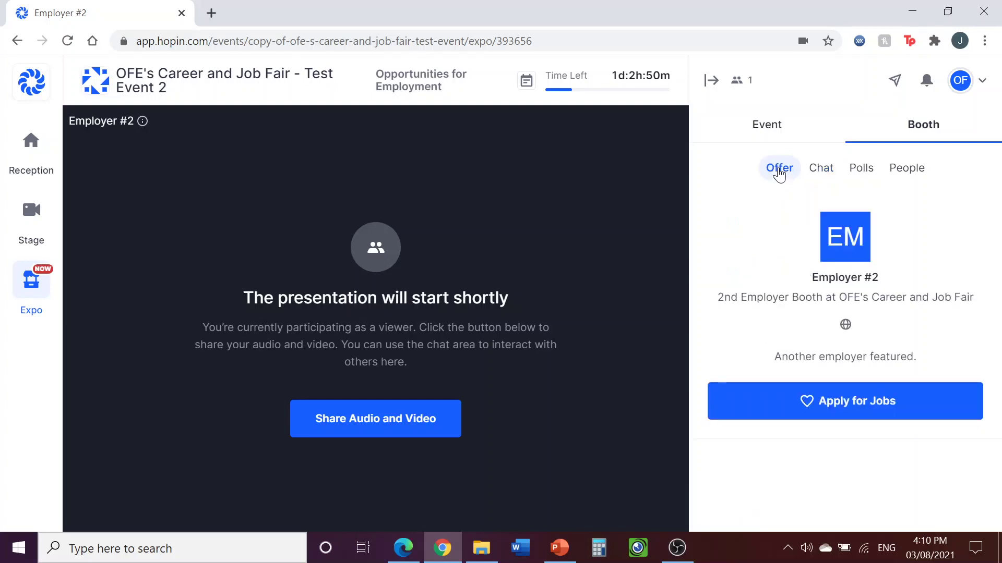